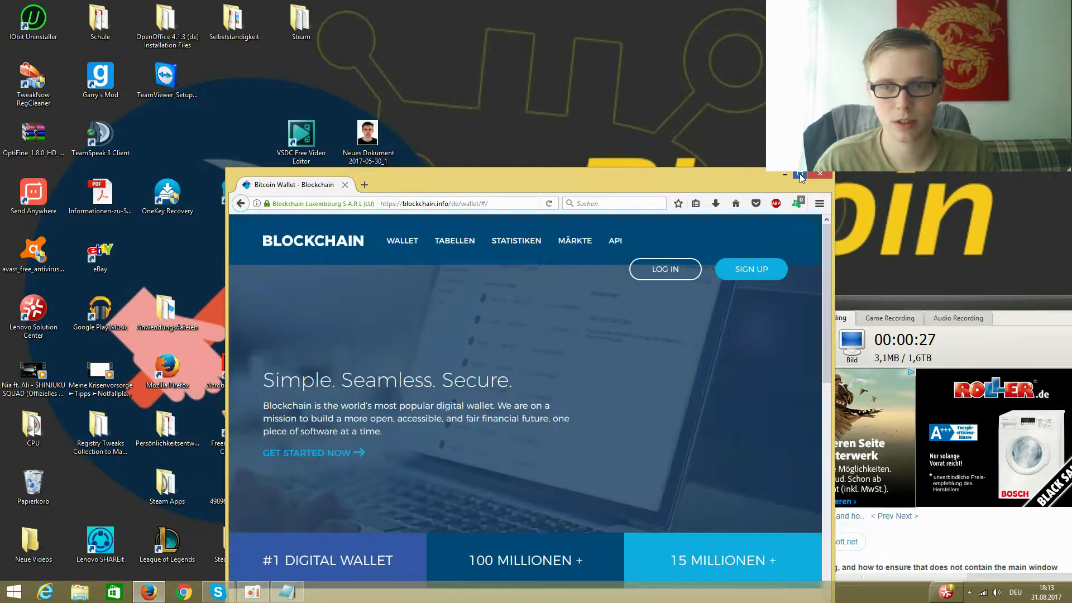
# Step: Maximize the browser, log in to the Blockchain wallet with the wallet ID and password, and decline the offer to get Bitcoin
pyautogui.click(800, 175)
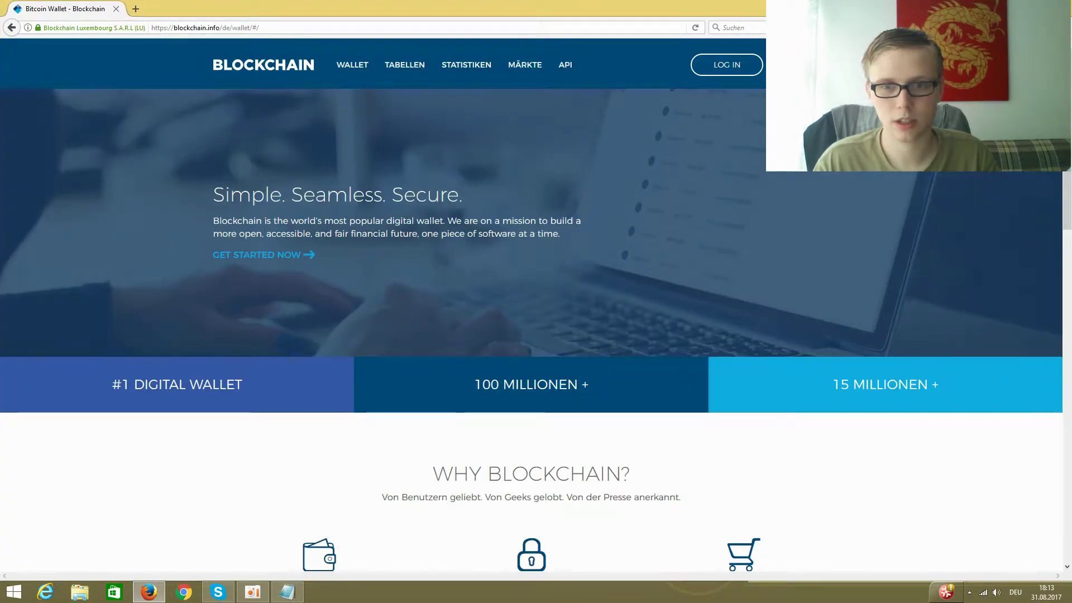
pyautogui.click(739, 72)
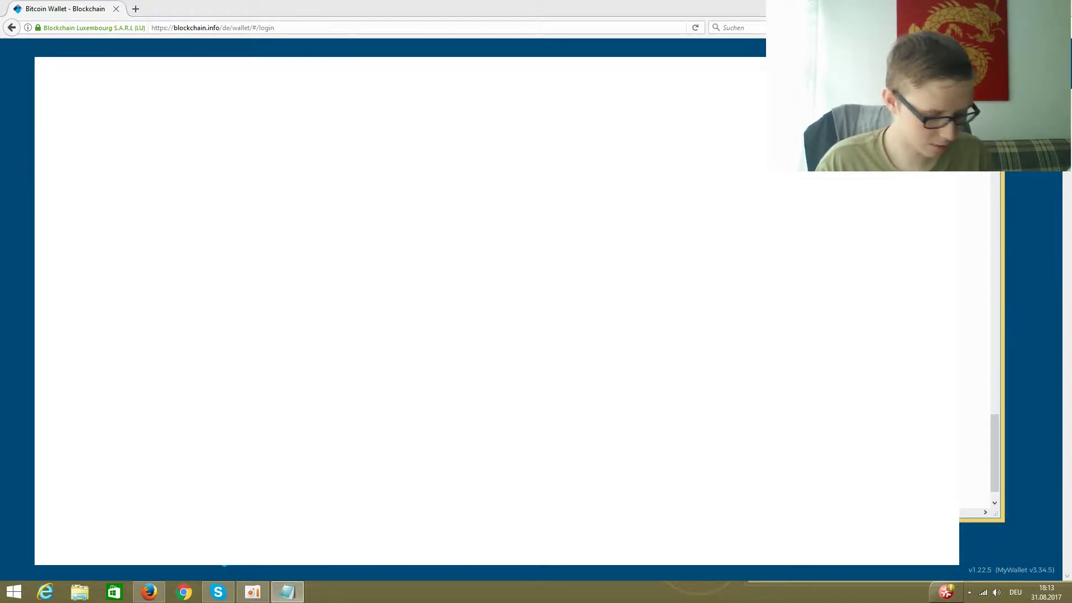
pyautogui.hotkey('alt', 'Tab')
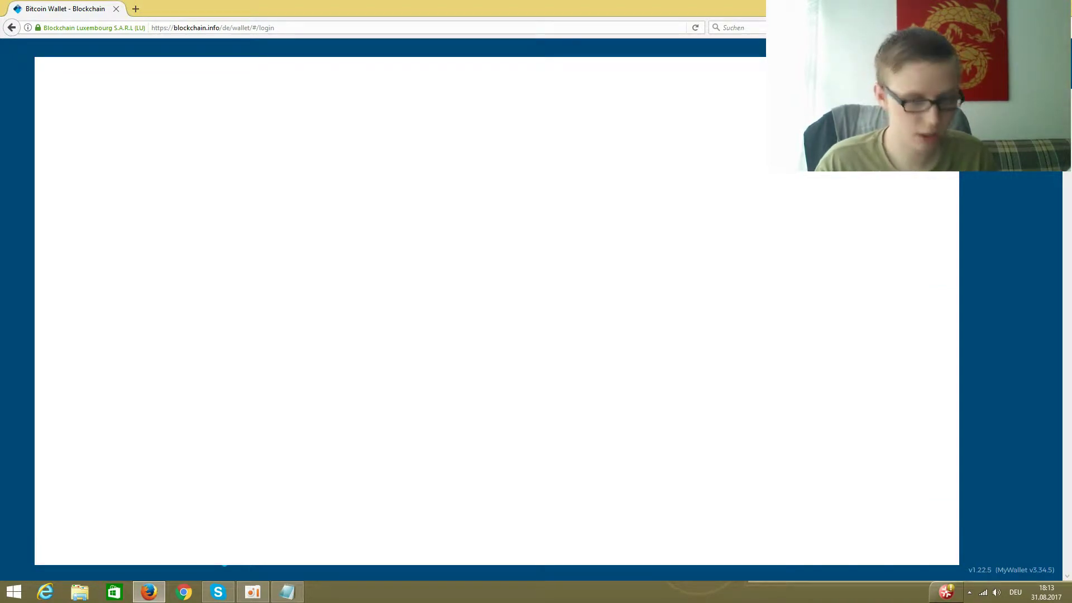
pyautogui.click(296, 592)
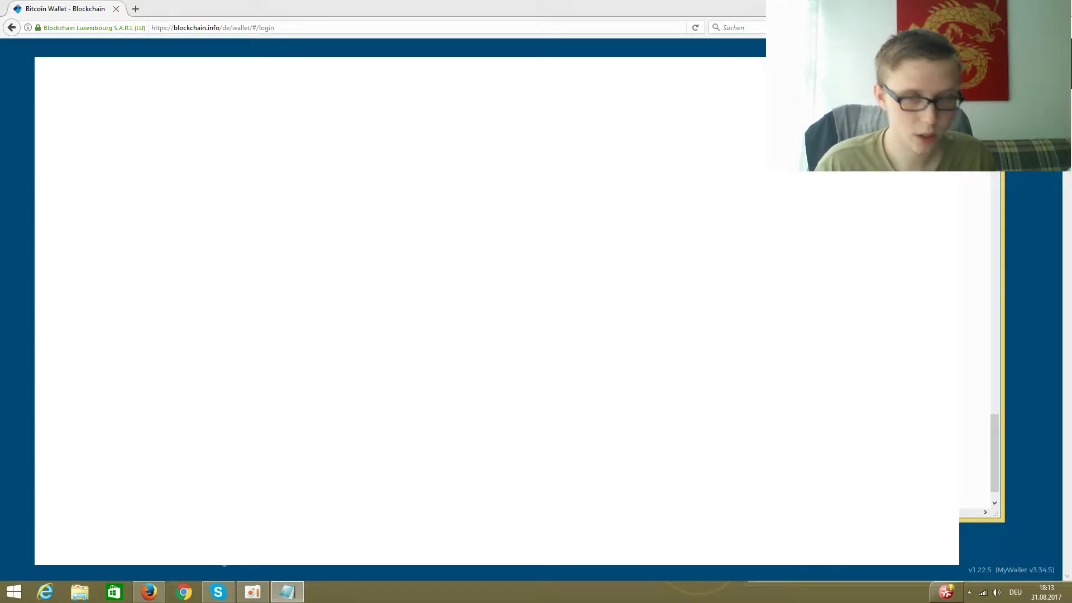
pyautogui.hotkey('alt', 'Tab')
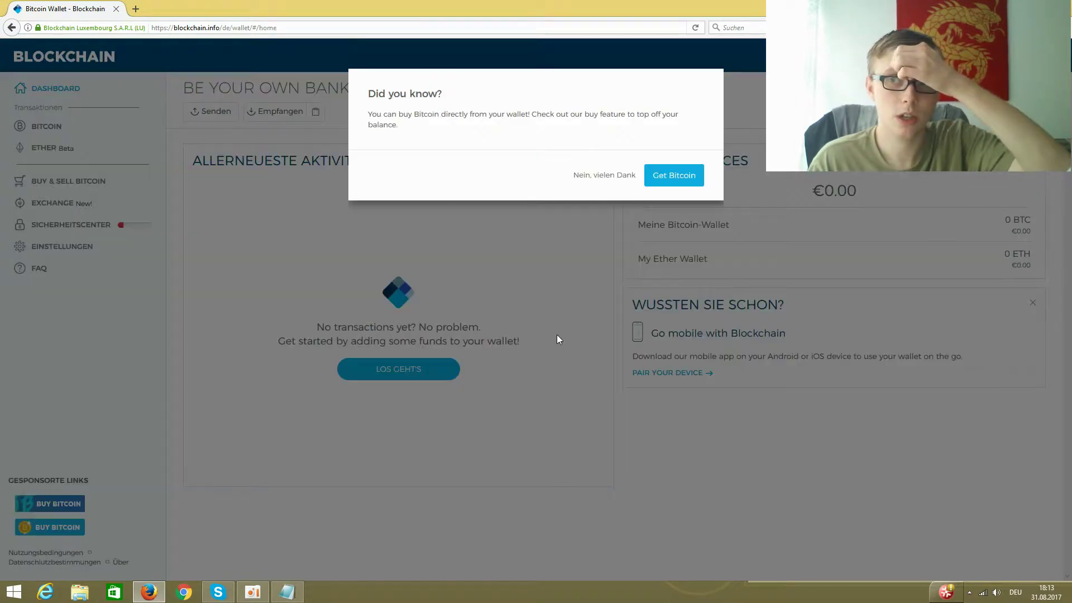
pyautogui.click(618, 176)
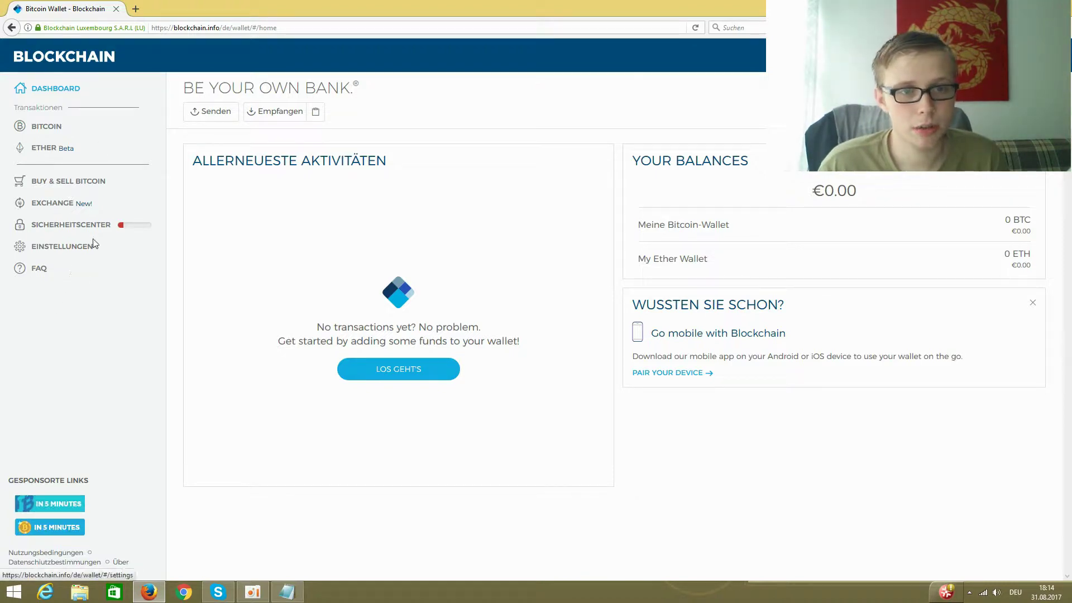
# Step: Open the wallet's Bitcoin buying and selling section and continue with Germany as the country
pyautogui.click(39, 186)
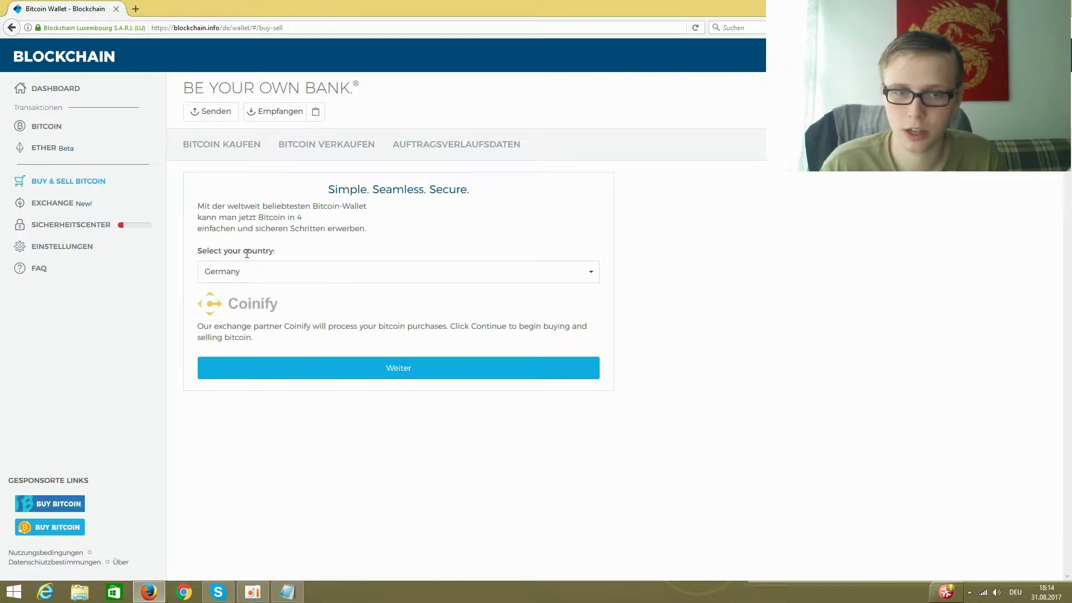
pyautogui.doubleClick(247, 250)
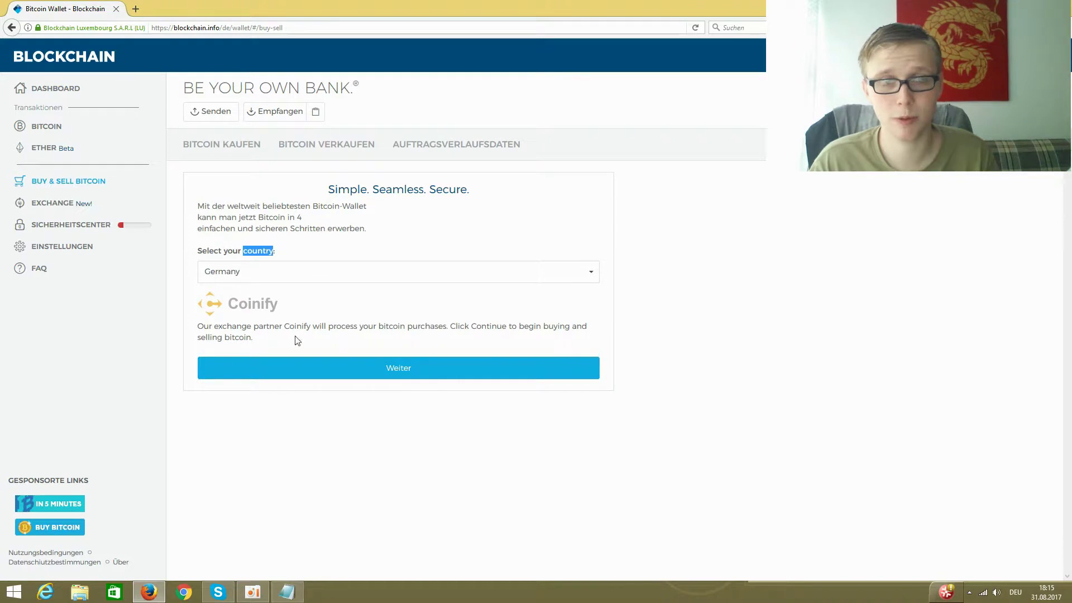
pyautogui.click(311, 368)
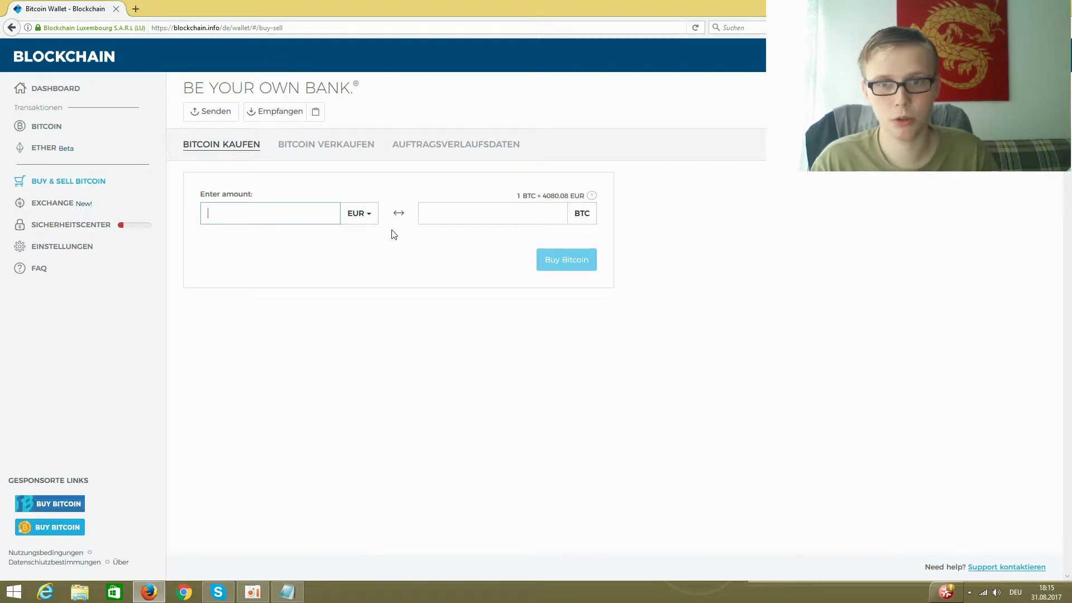
# Step: Enter 100 EUR as the amount of Bitcoin to buy
pyautogui.click(367, 215)
pyautogui.click(367, 215)
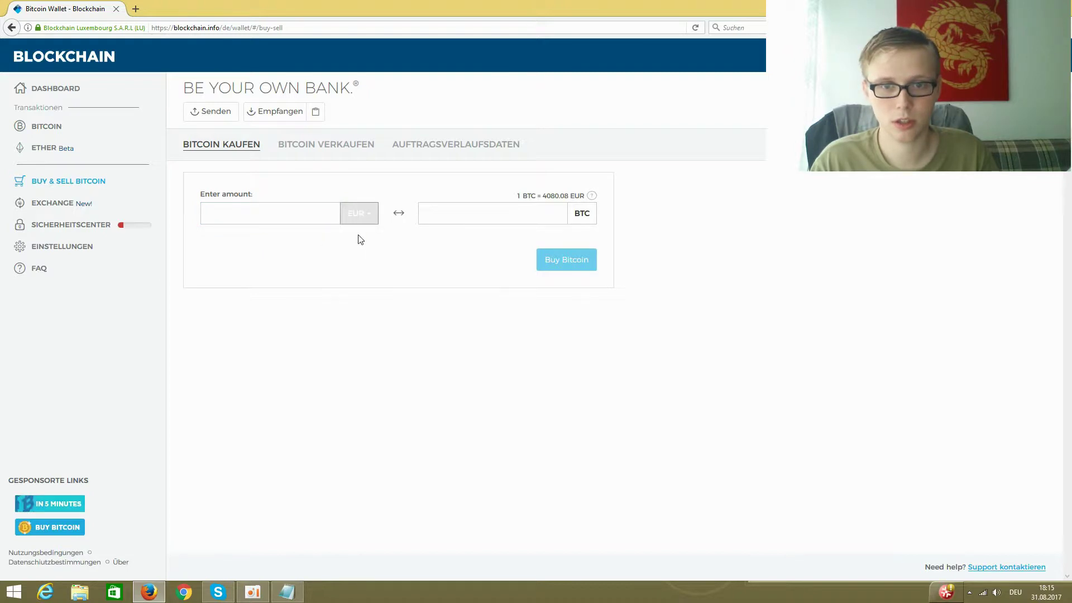
pyautogui.click(364, 219)
pyautogui.click(290, 247)
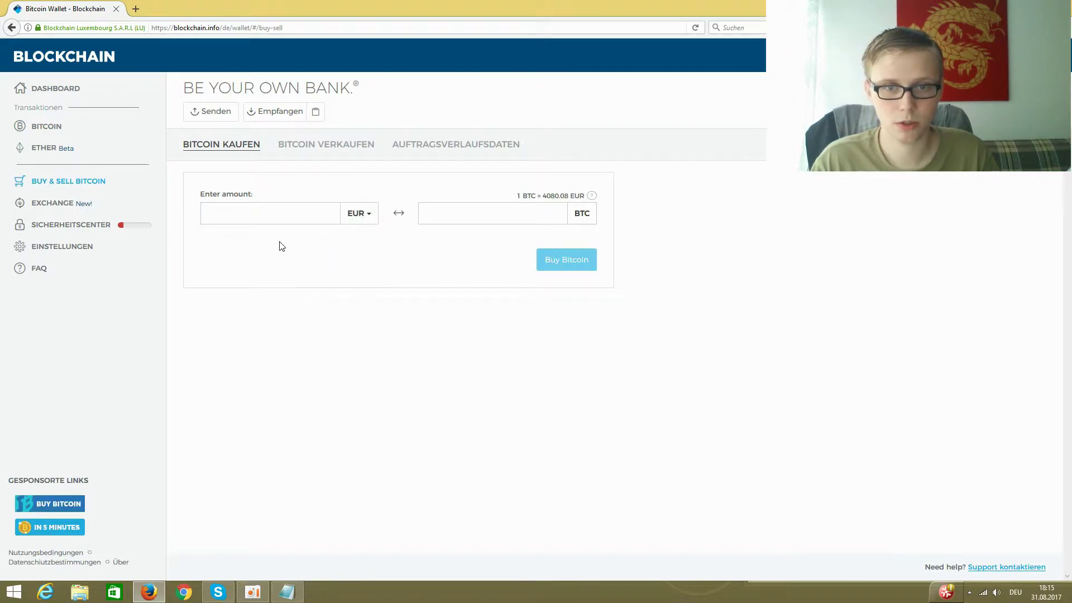
pyautogui.click(279, 222)
pyautogui.write('100')
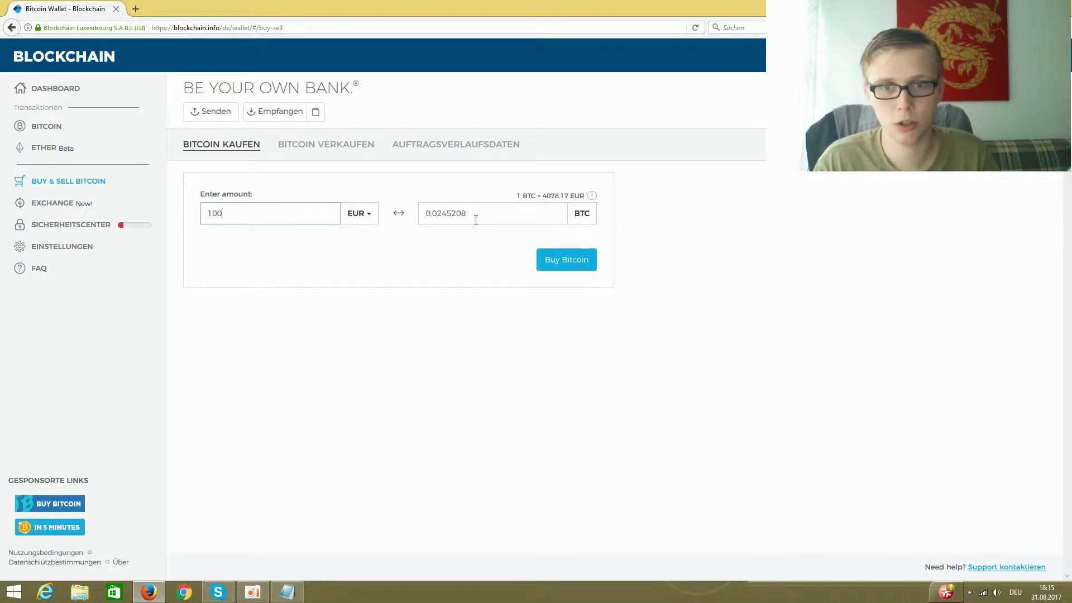
# Step: Review the converted BTC amount and exchange rate, and start the purchase up to the e-mail verification request
pyautogui.moveTo(433, 214); pyautogui.dragTo(462, 215)
pyautogui.click(439, 215)
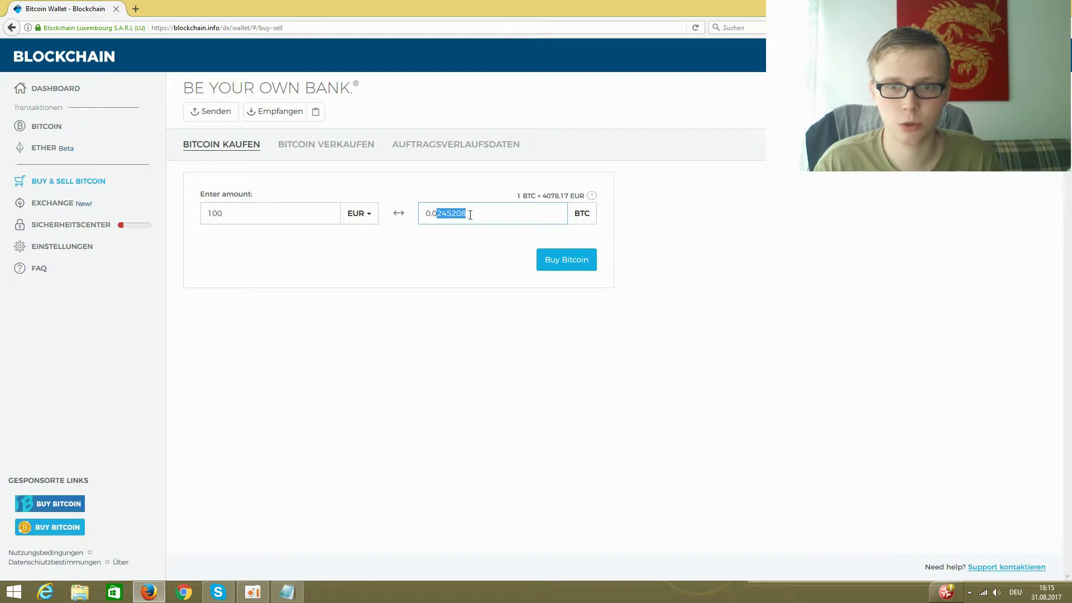
pyautogui.click(475, 218)
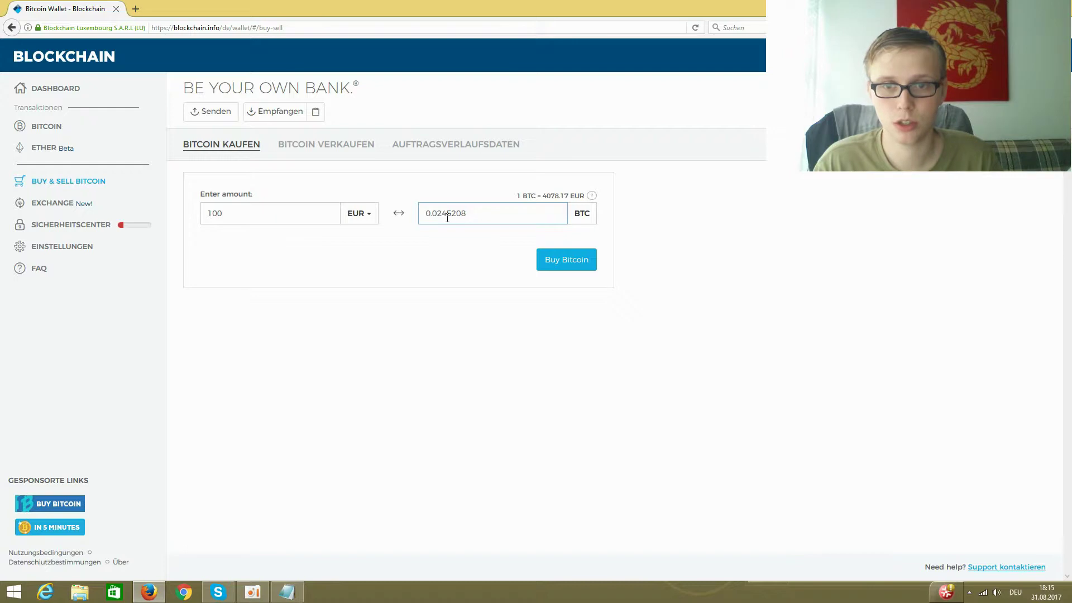
pyautogui.moveTo(441, 216); pyautogui.dragTo(434, 213)
pyautogui.click(468, 215)
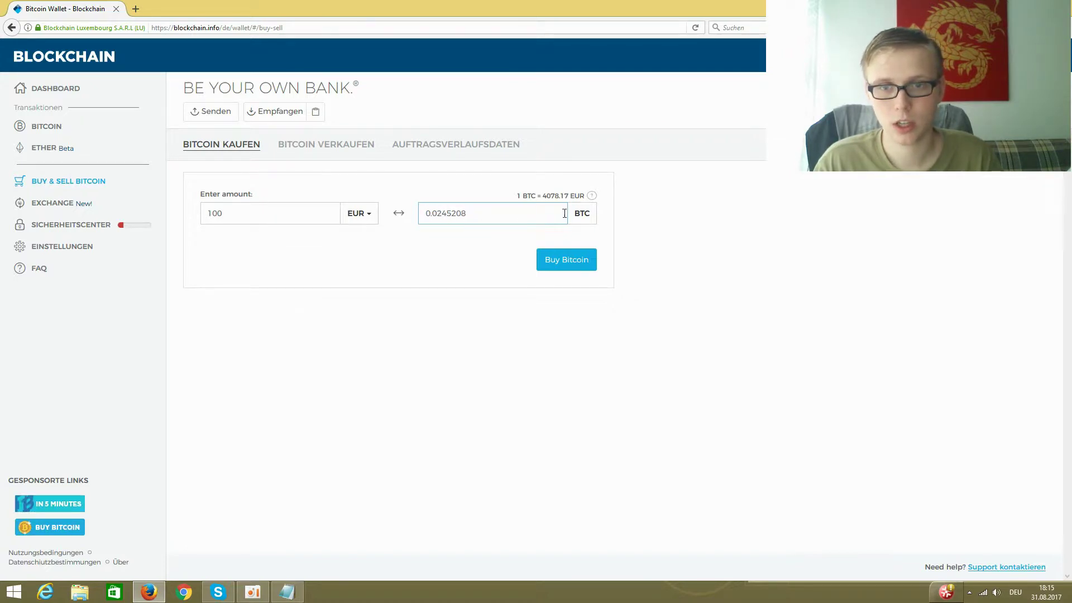
pyautogui.moveTo(541, 197); pyautogui.dragTo(584, 199)
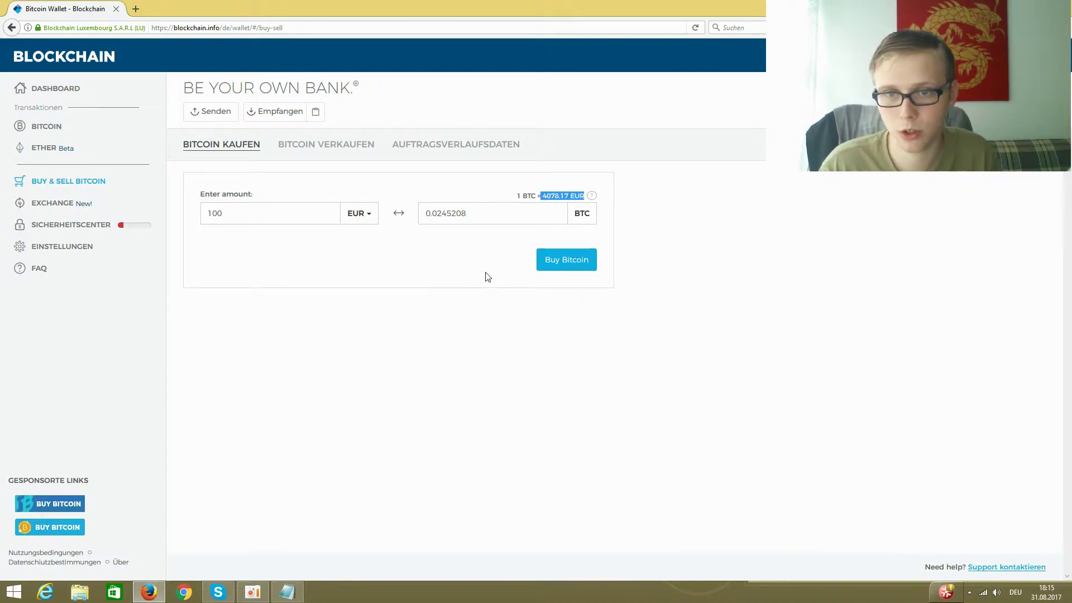
pyautogui.click(567, 264)
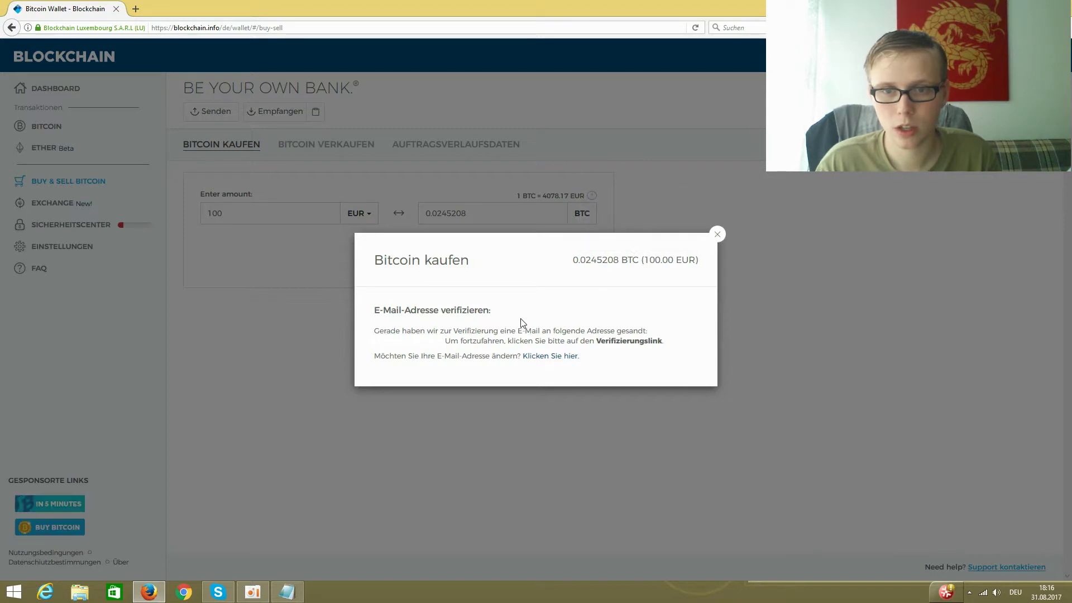
pyautogui.moveTo(596, 340); pyautogui.dragTo(664, 340)
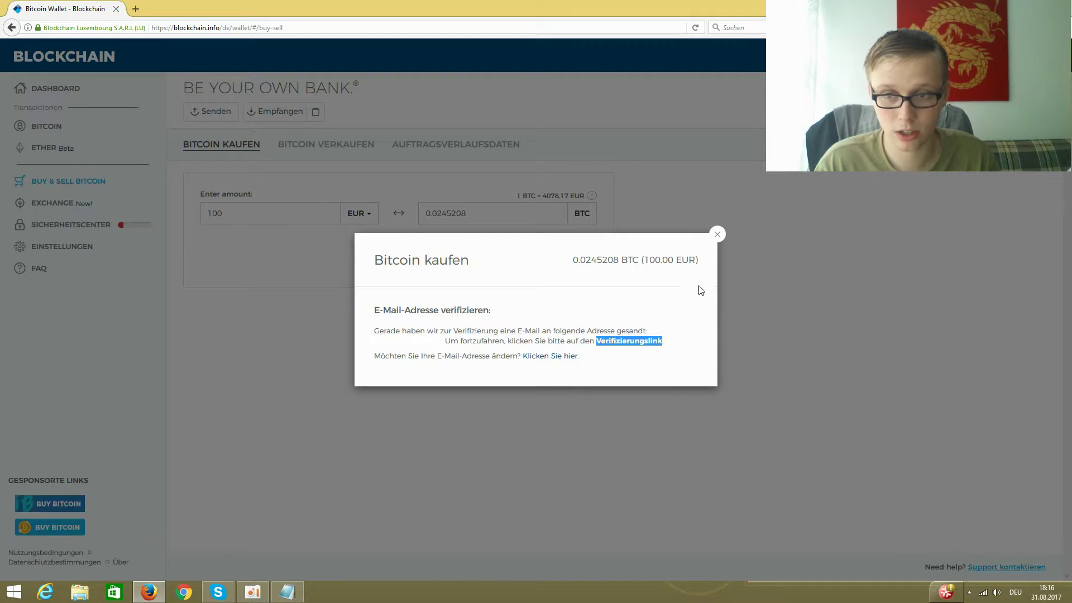
# Step: Open gmx.net in a new browser tab and log in to the mailbox with the e-mail address and account password
pyautogui.click(136, 8)
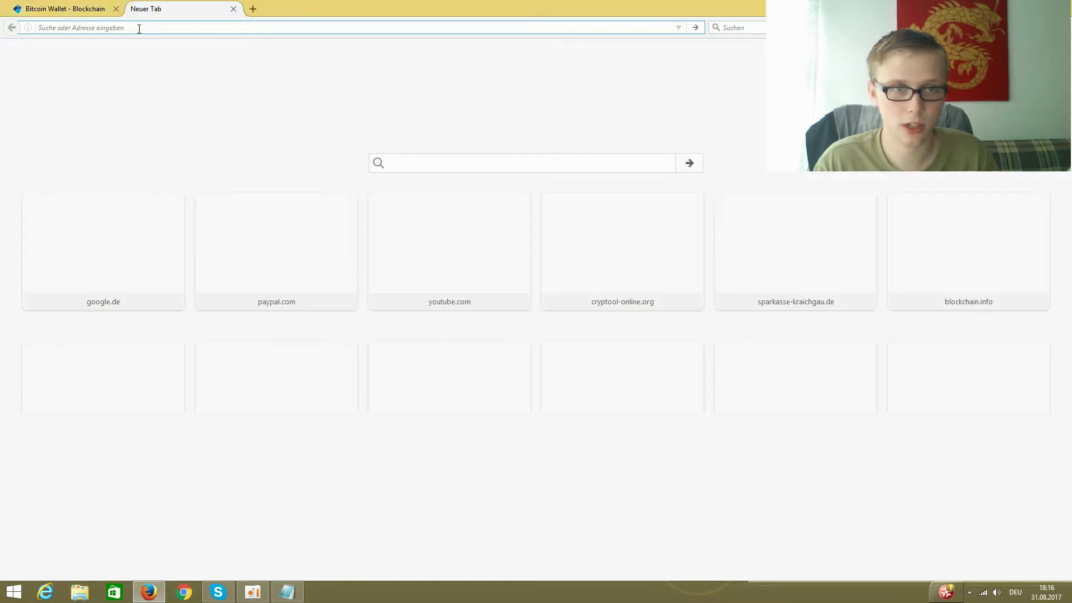
pyautogui.write('gmx.net/')
pyautogui.press('Return')
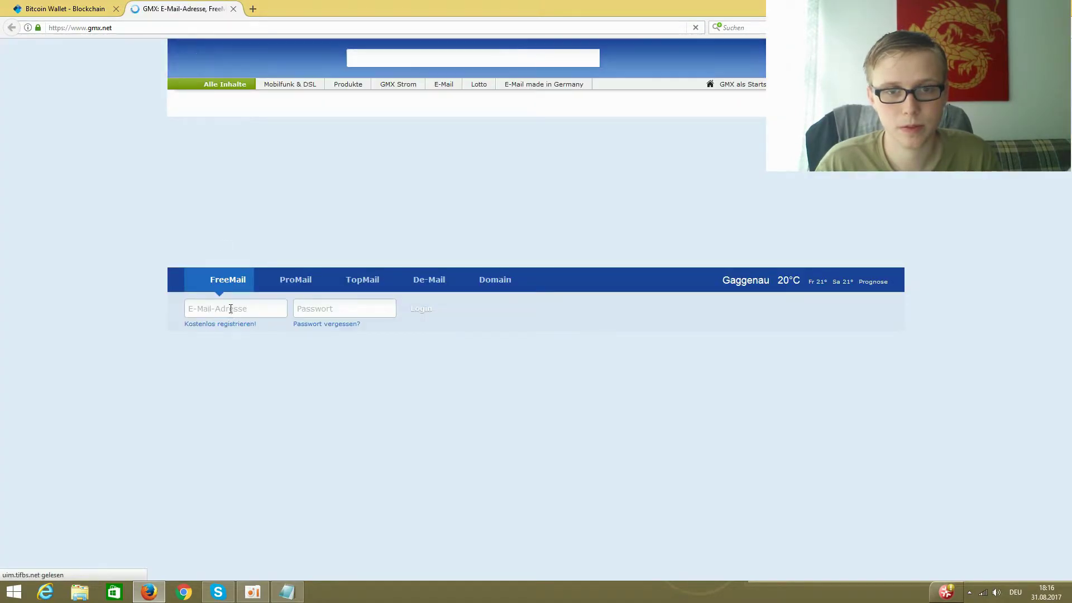
pyautogui.click(230, 311)
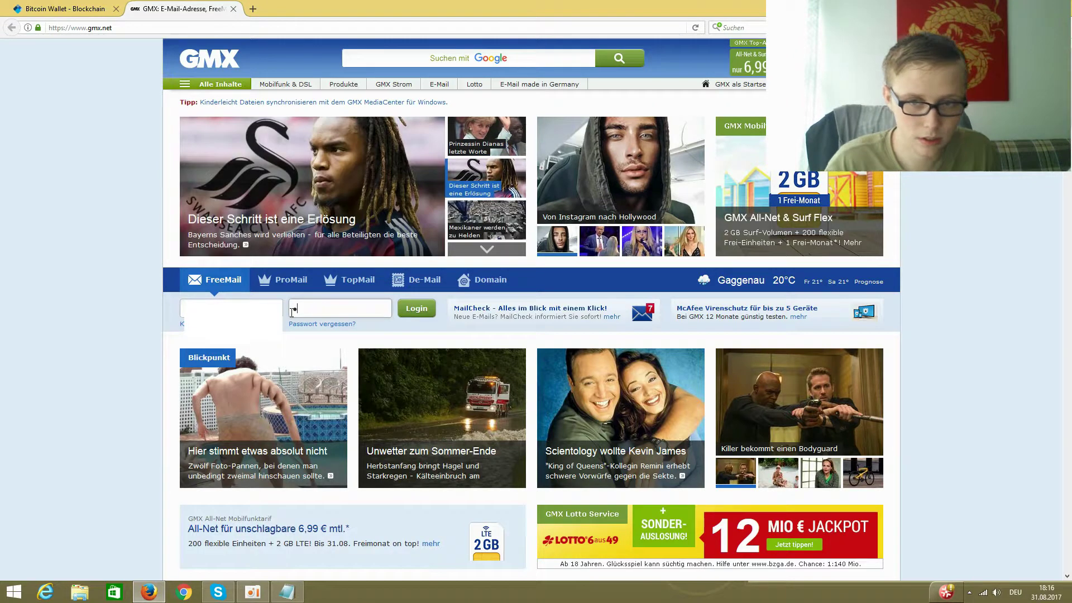
pyautogui.write('••••')
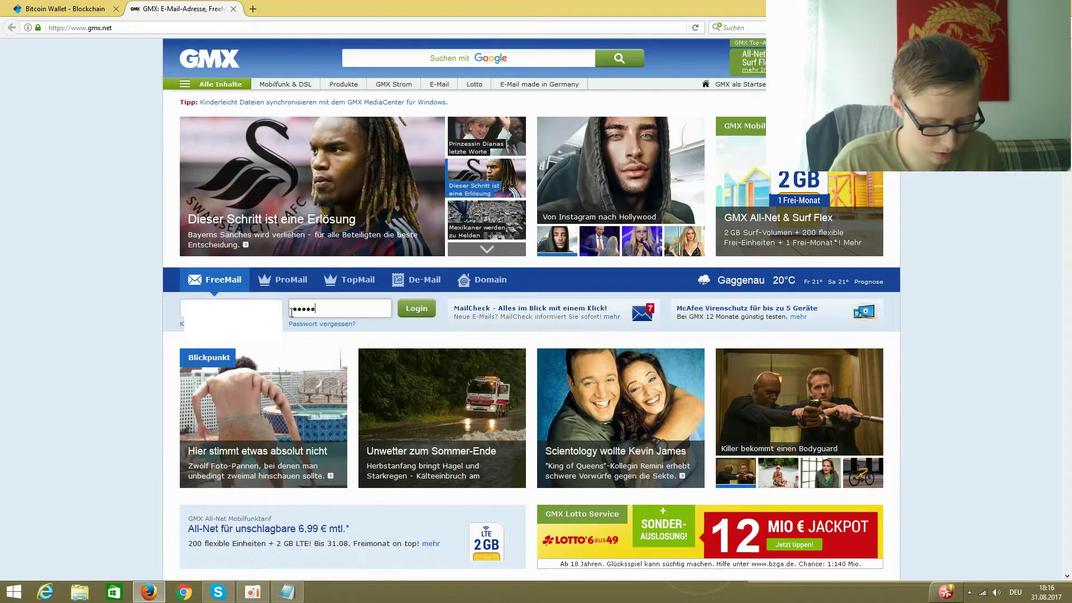
pyautogui.write('•••••••••')
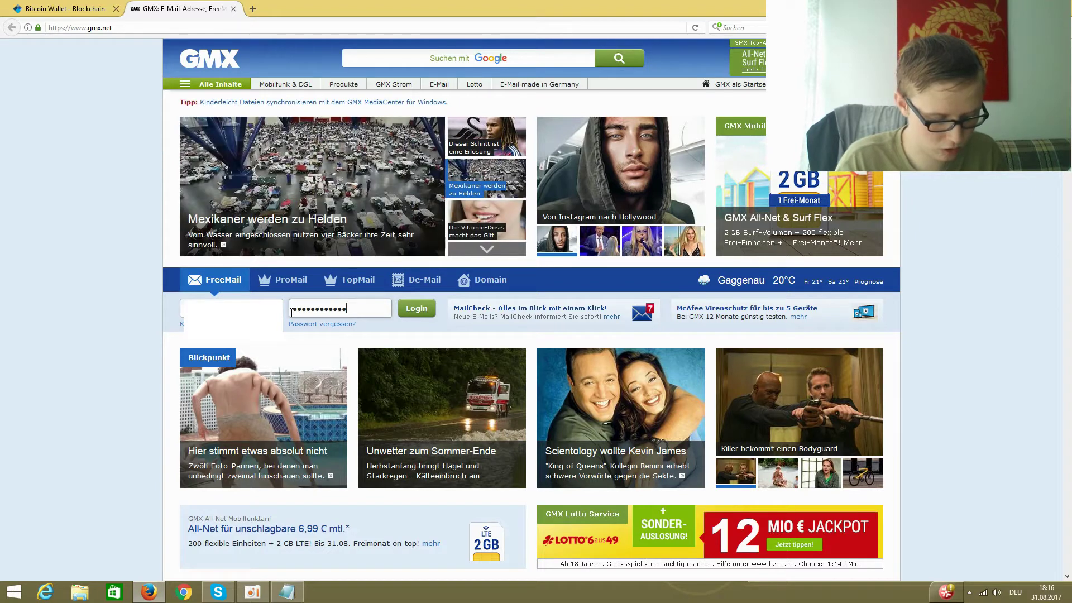
pyautogui.press('Return')
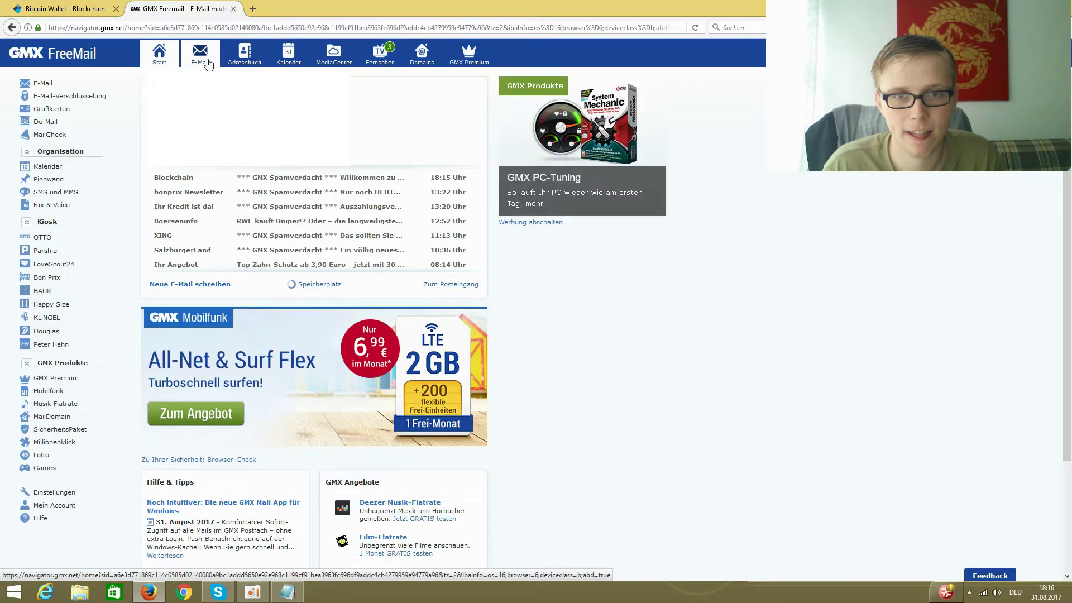
# Step: Open the welcome message from Blockchain in the mailbox and confirm the e-mail address through its verification link
pyautogui.click(180, 183)
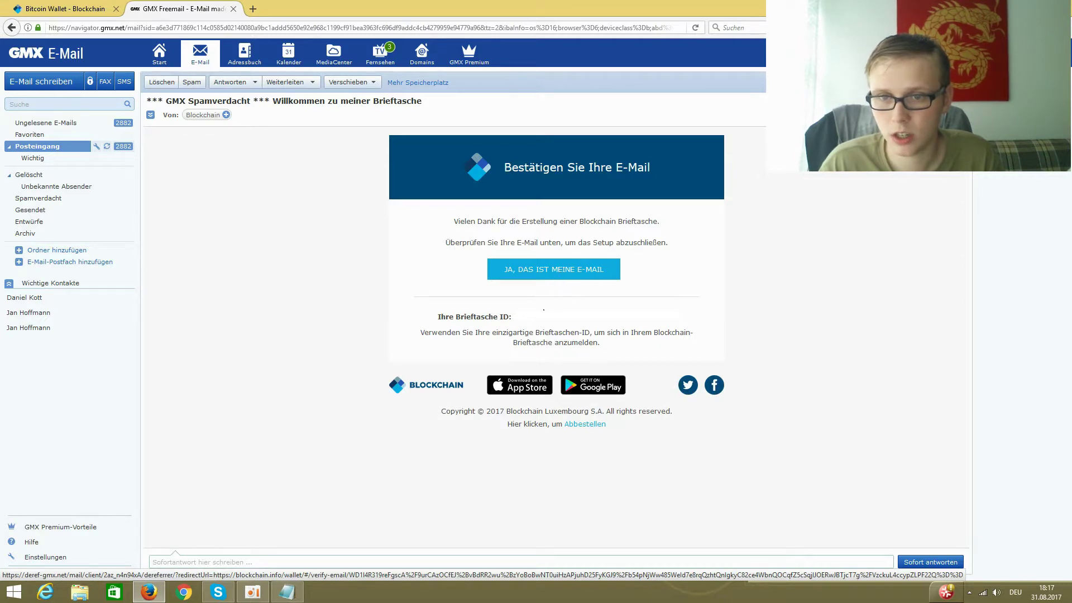
pyautogui.click(39, 9)
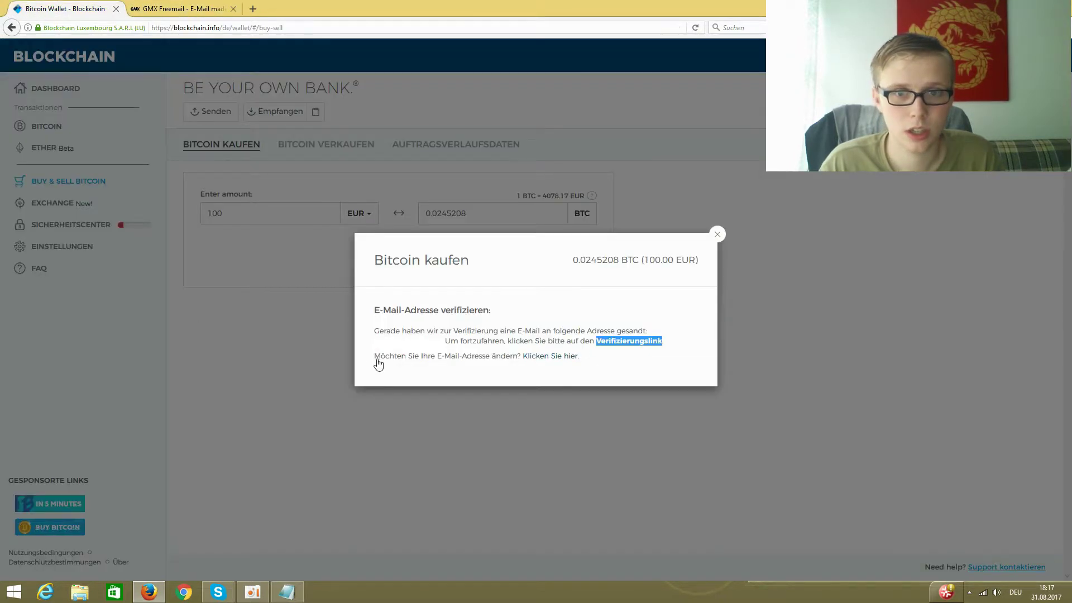
pyautogui.click(152, 9)
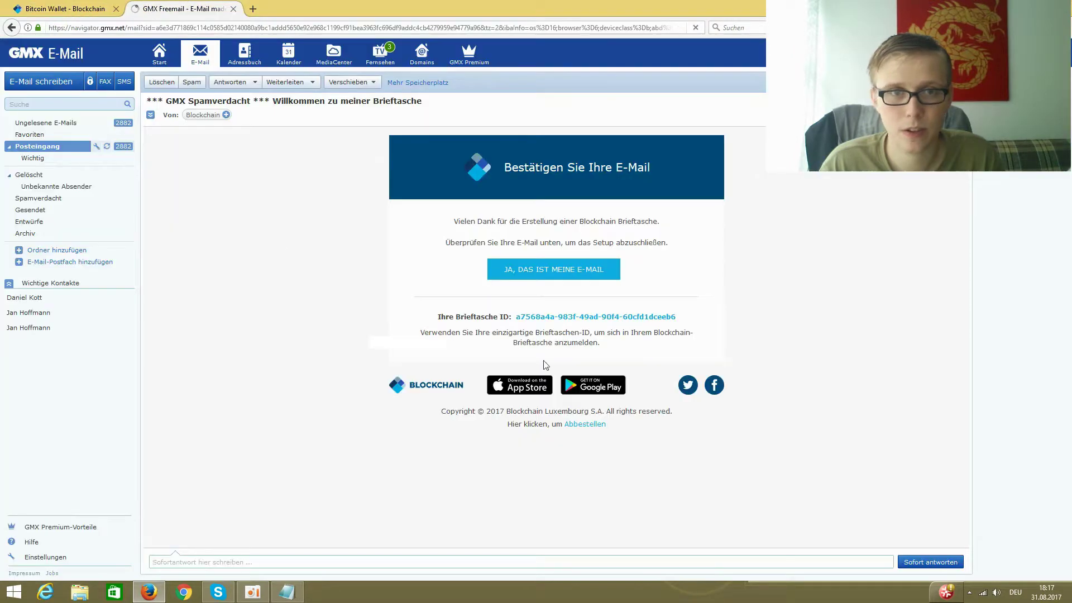
pyautogui.click(569, 274)
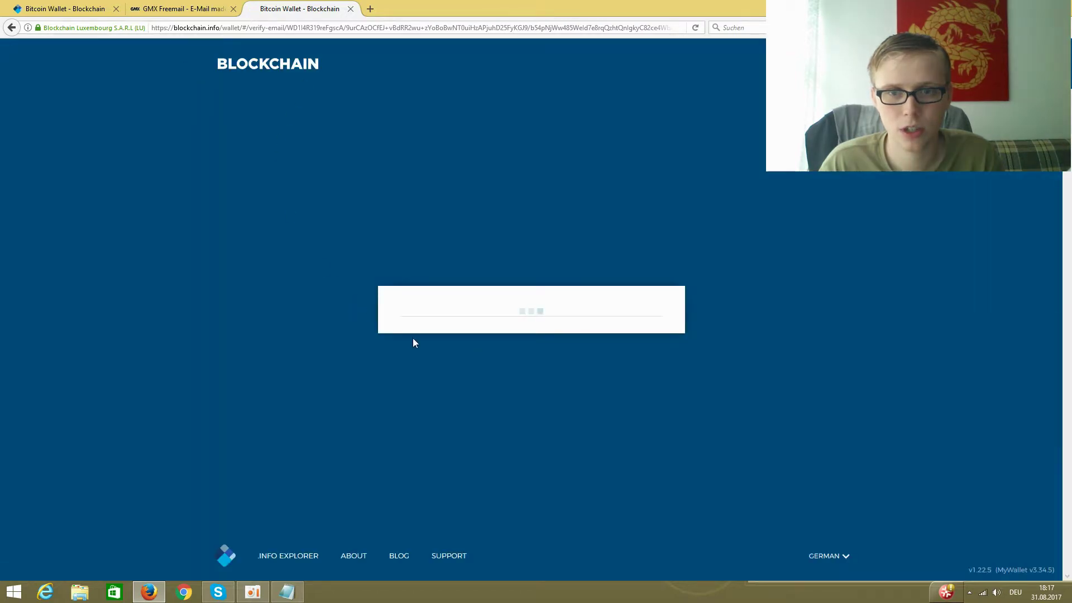
# Step: Return to the wallet's purchase dialog, accept the Coinify terms and privacy policy, and continue to the payment method selection
pyautogui.click(77, 8)
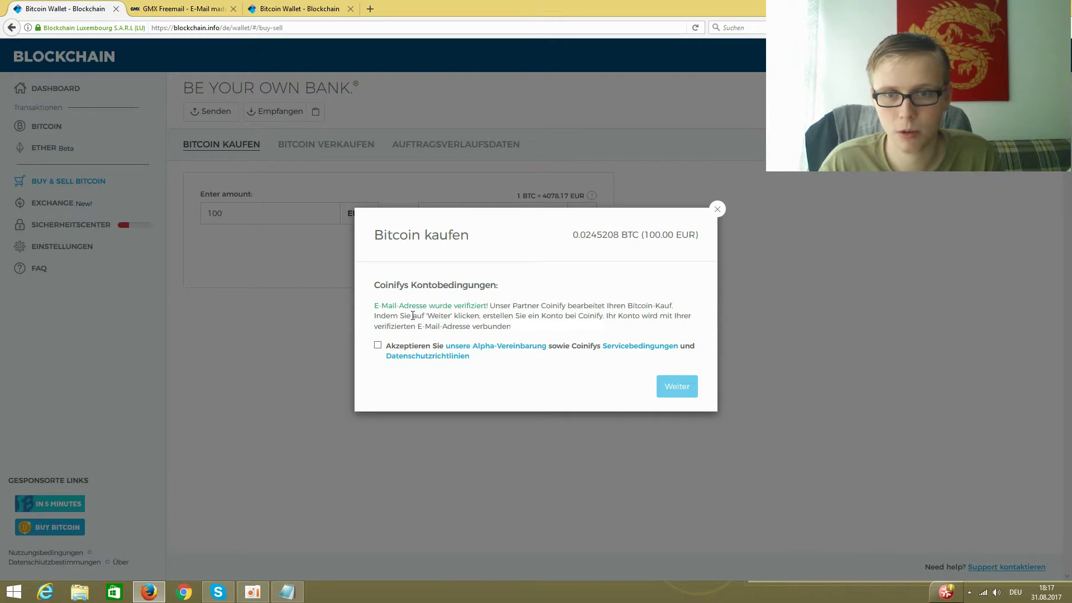
pyautogui.moveTo(403, 306); pyautogui.dragTo(468, 307)
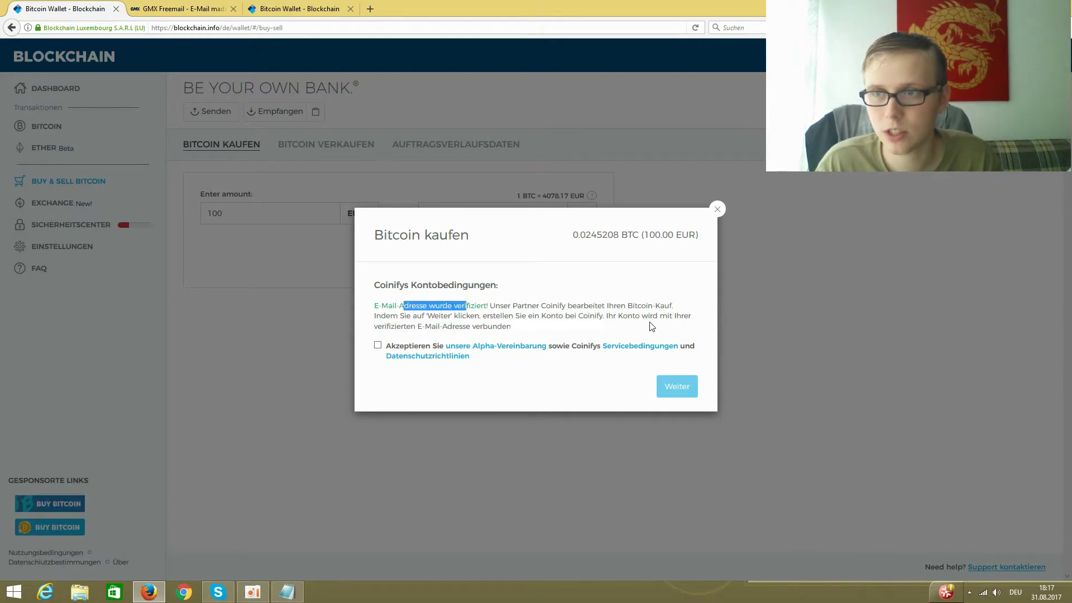
pyautogui.moveTo(495, 306); pyautogui.dragTo(613, 329)
pyautogui.click(593, 336)
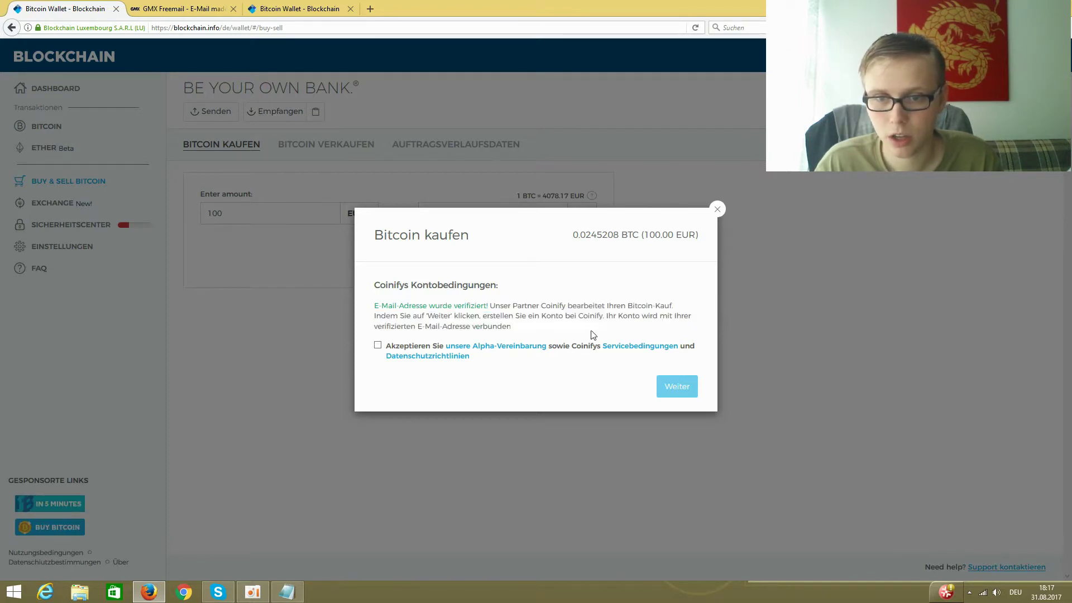
pyautogui.click(379, 346)
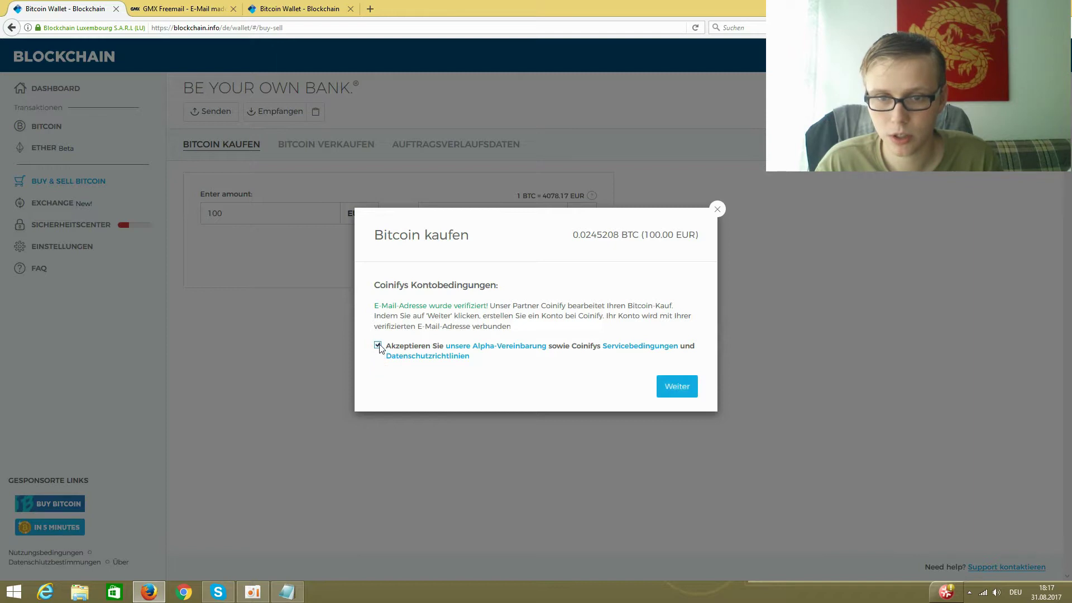
pyautogui.click(679, 389)
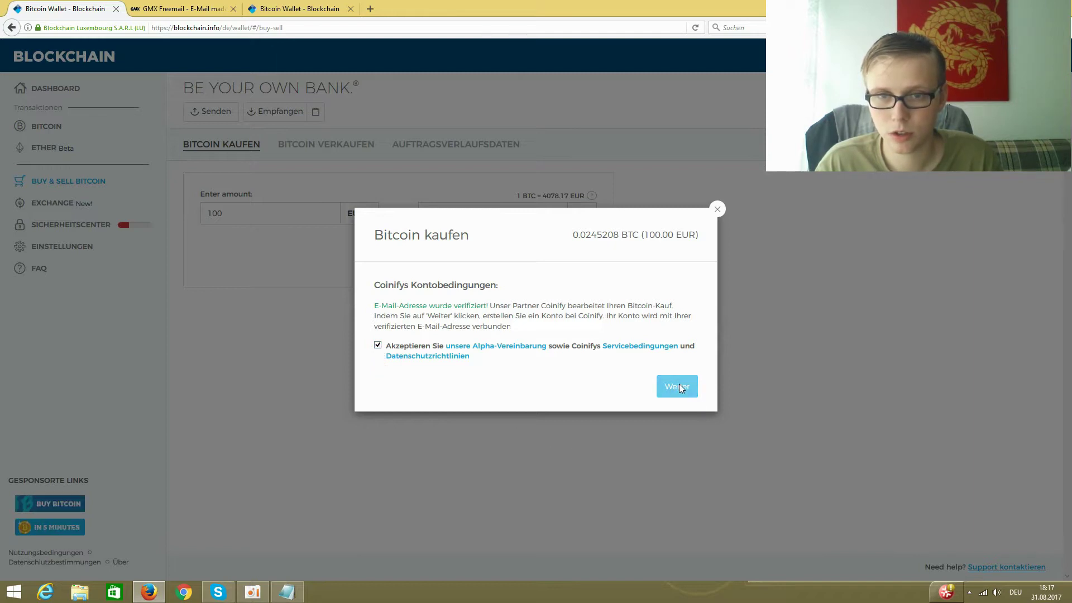
pyautogui.moveTo(658, 241)
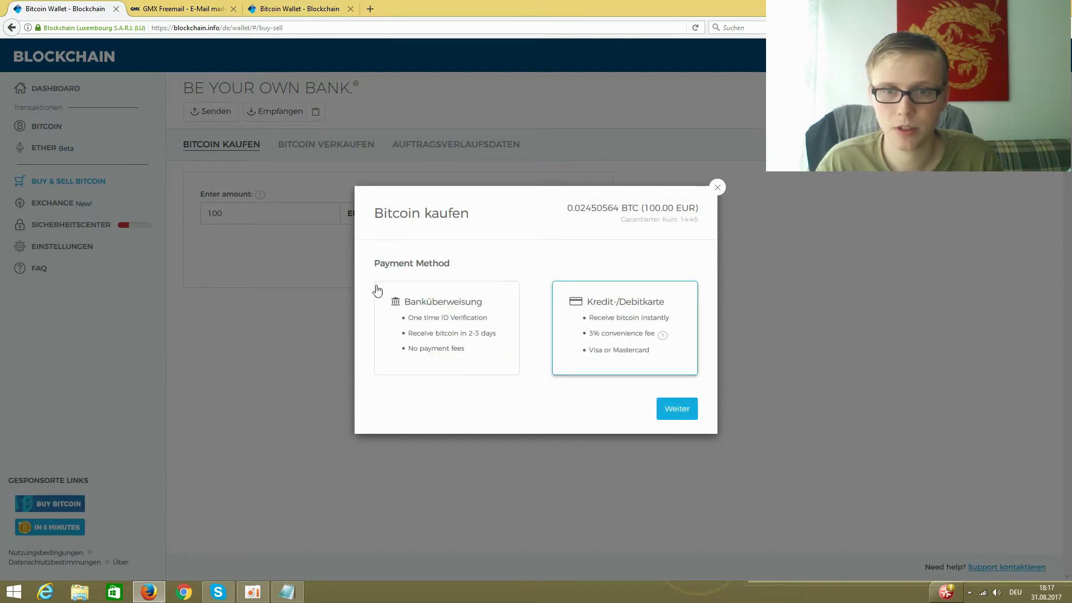
pyautogui.moveTo(373, 263); pyautogui.dragTo(452, 263)
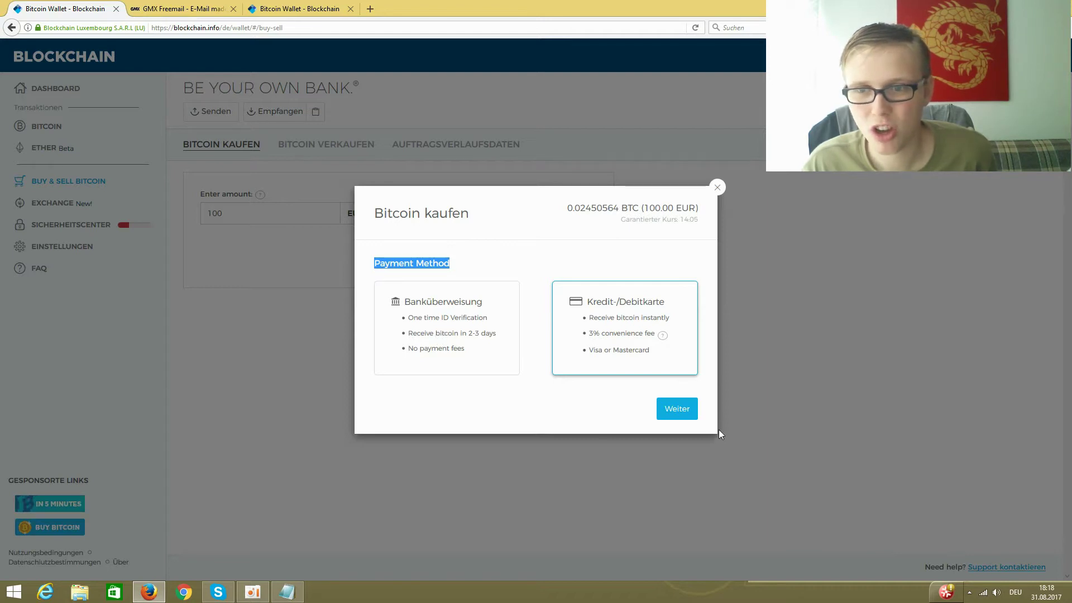
# Step: Choose Banküberweisung as the payment method for the 100 EUR purchase, then close the purchase dialog and decline the feedback survey
pyautogui.click(471, 335)
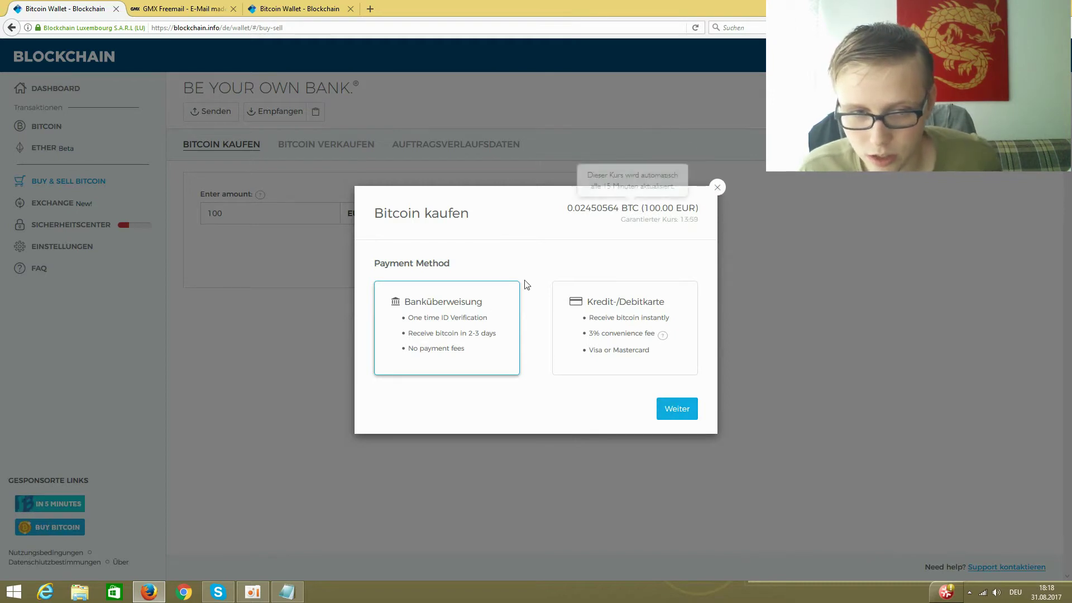
pyautogui.moveTo(663, 216)
pyautogui.moveTo(648, 211); pyautogui.dragTo(668, 210)
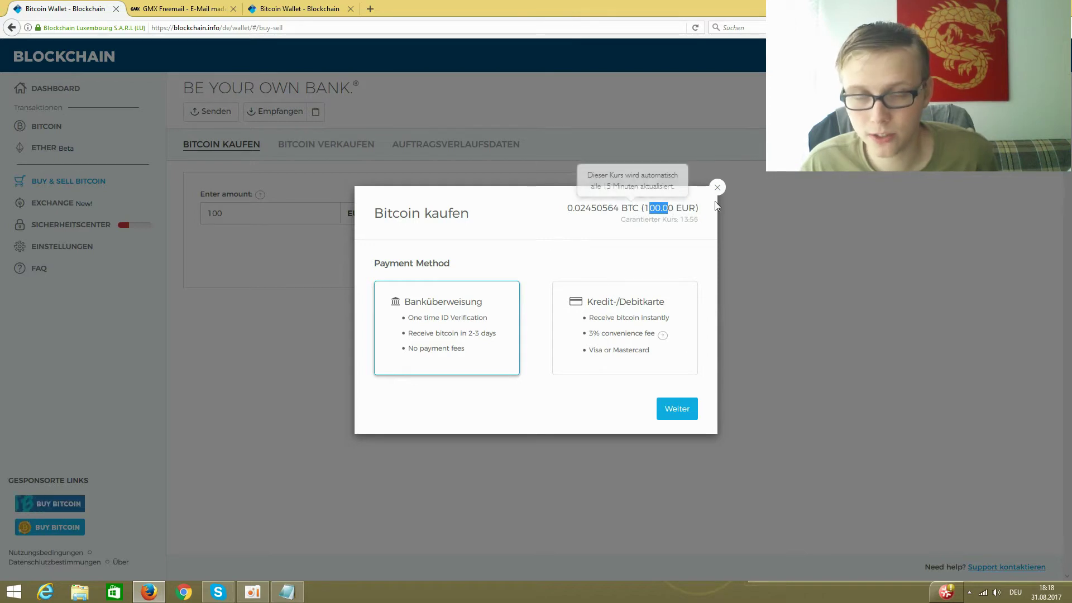
pyautogui.click(719, 189)
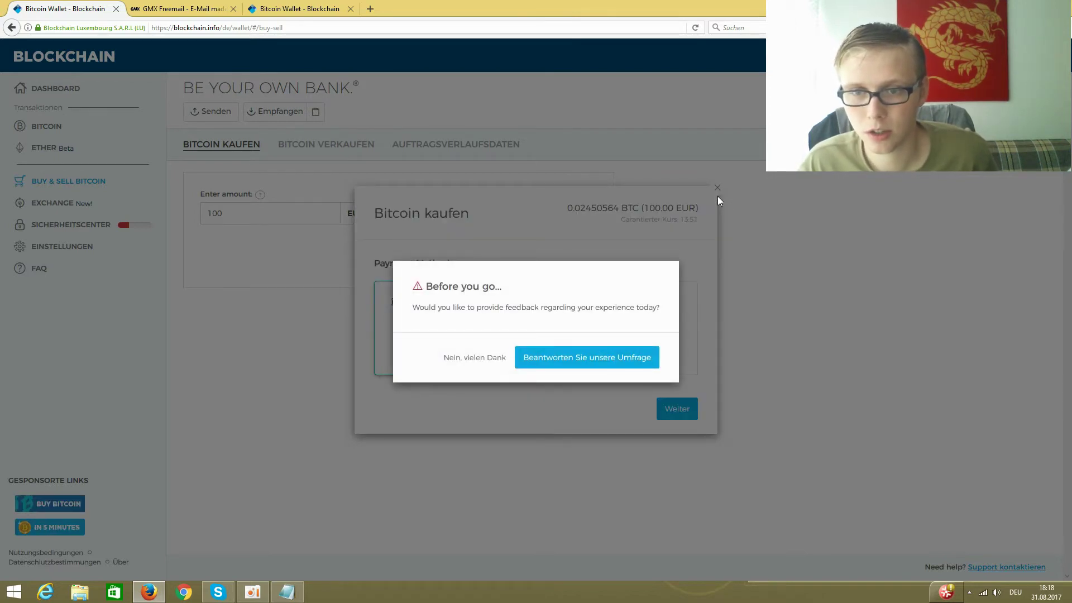
pyautogui.click(478, 359)
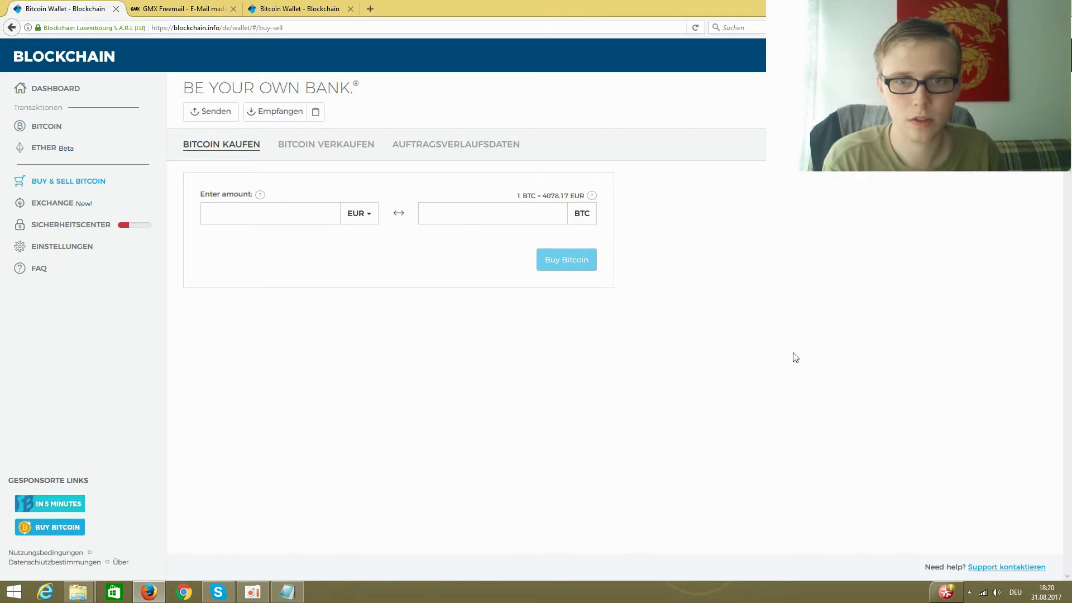
pyautogui.moveTo(253, 592)
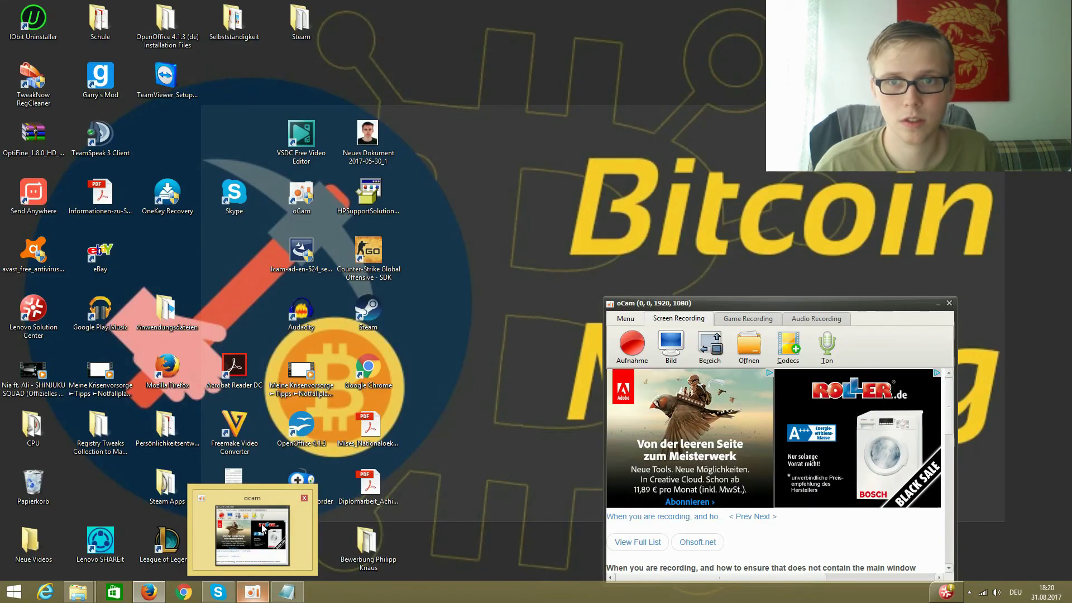
pyautogui.click(262, 525)
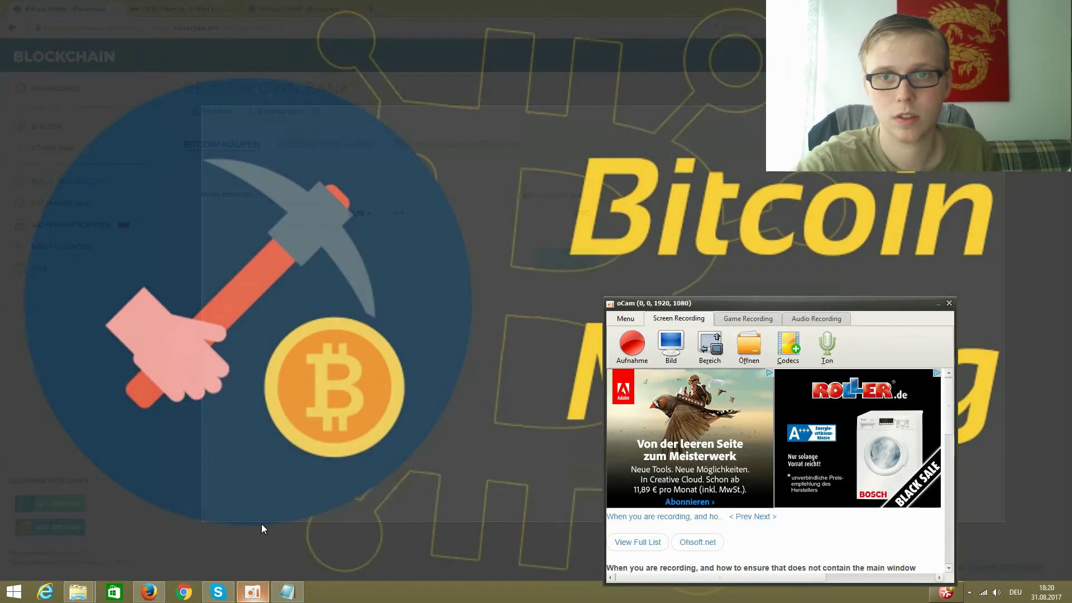
pyautogui.click(373, 446)
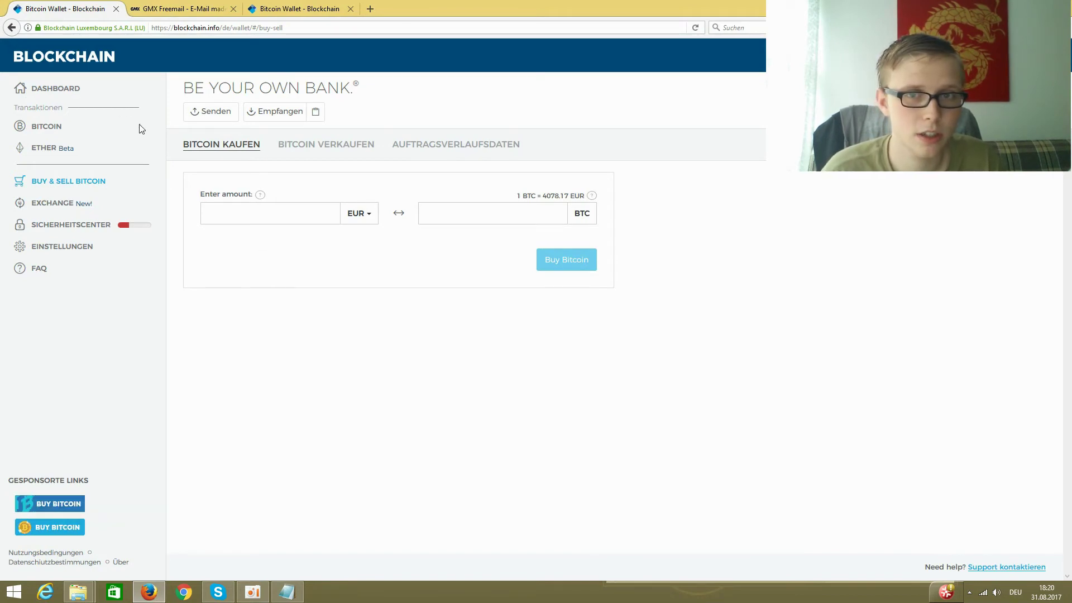
# Step: View the wallet's Ether page, then enter 0.01000000 BTC as the amount to exchange from Meine Bitcoin-Wallet to My Ether Wallet
pyautogui.click(47, 152)
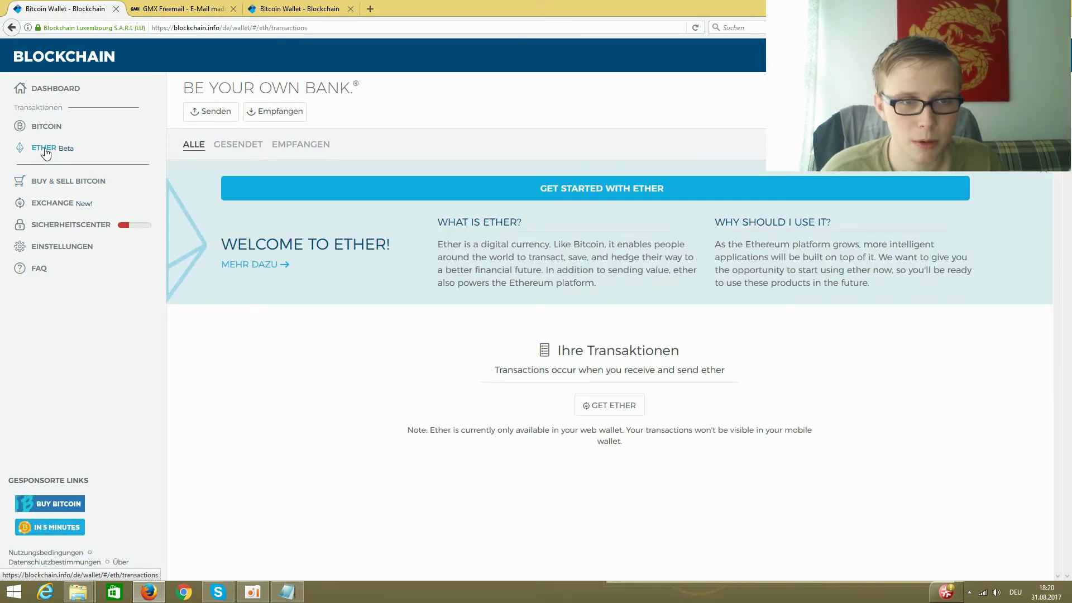
pyautogui.click(36, 207)
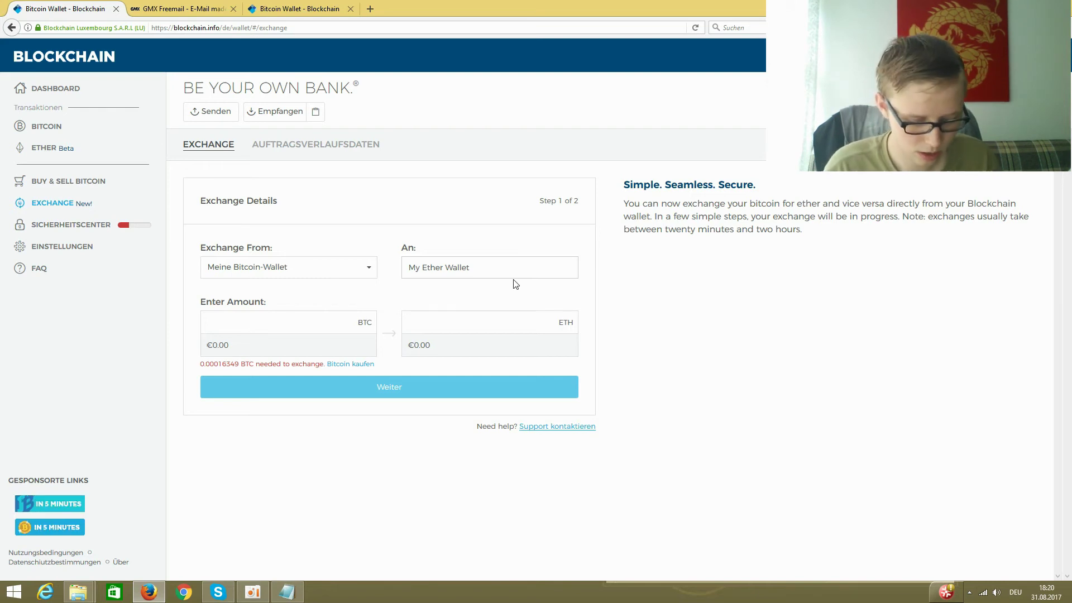
pyautogui.click(278, 319)
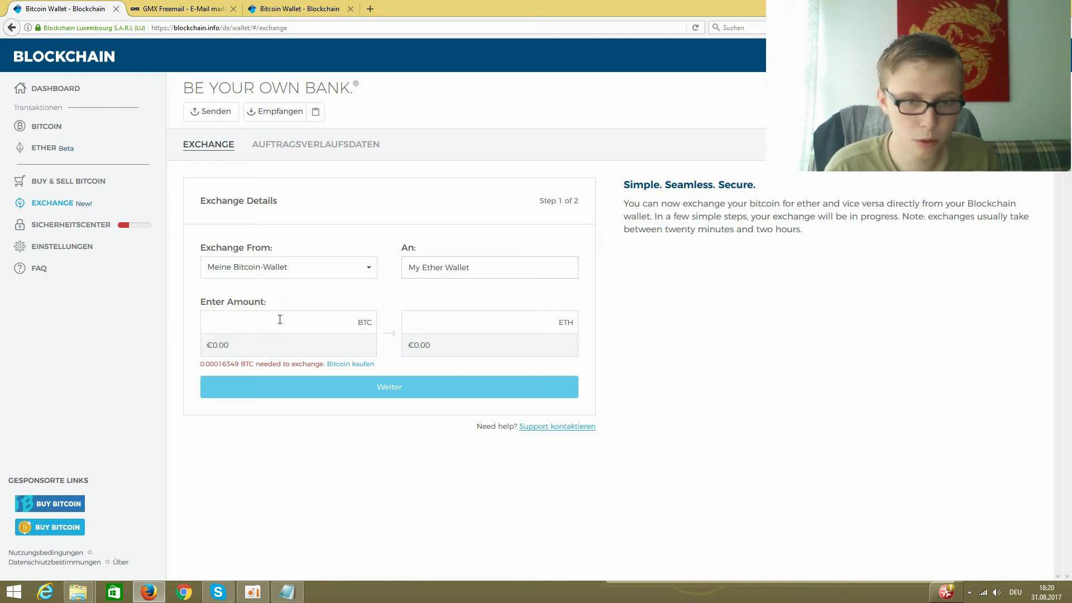
pyautogui.write('0.01')
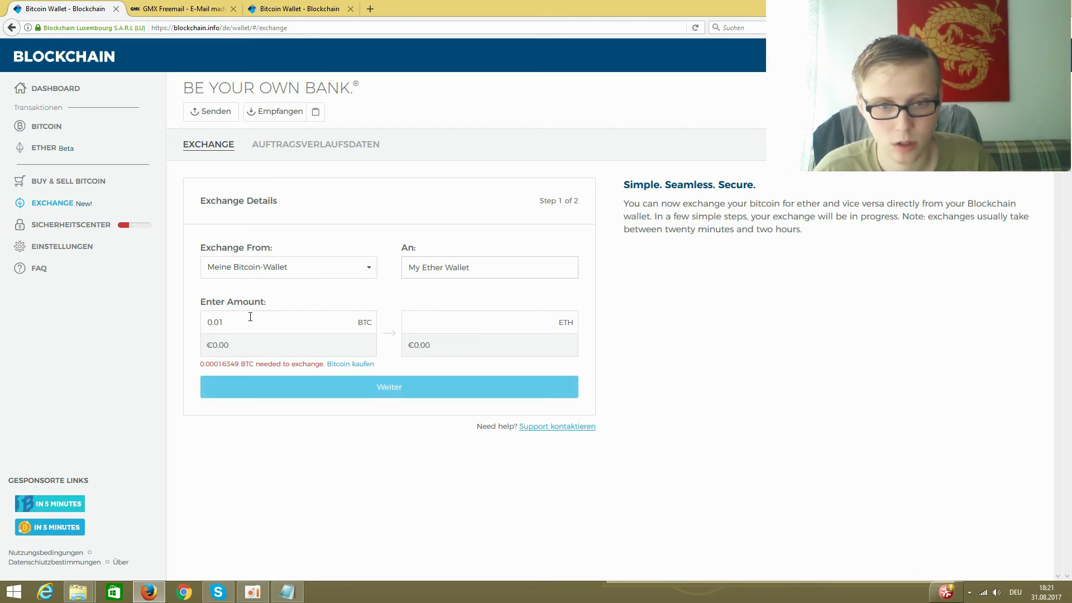
pyautogui.write('00')
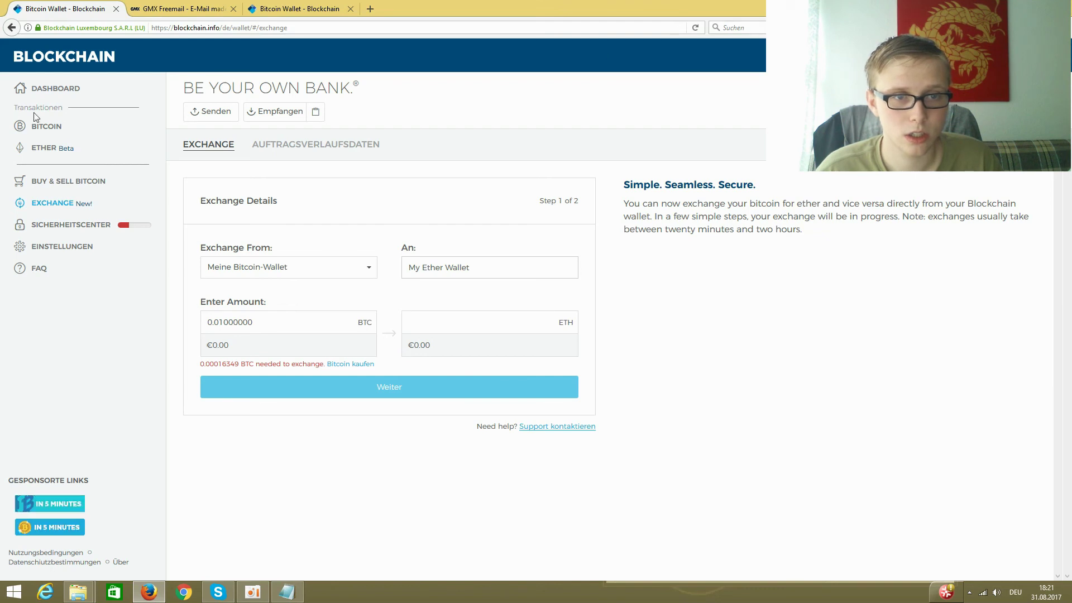
# Step: Leave the exchange form and return to the wallet's Bitcoin buying and selling page
pyautogui.click(37, 186)
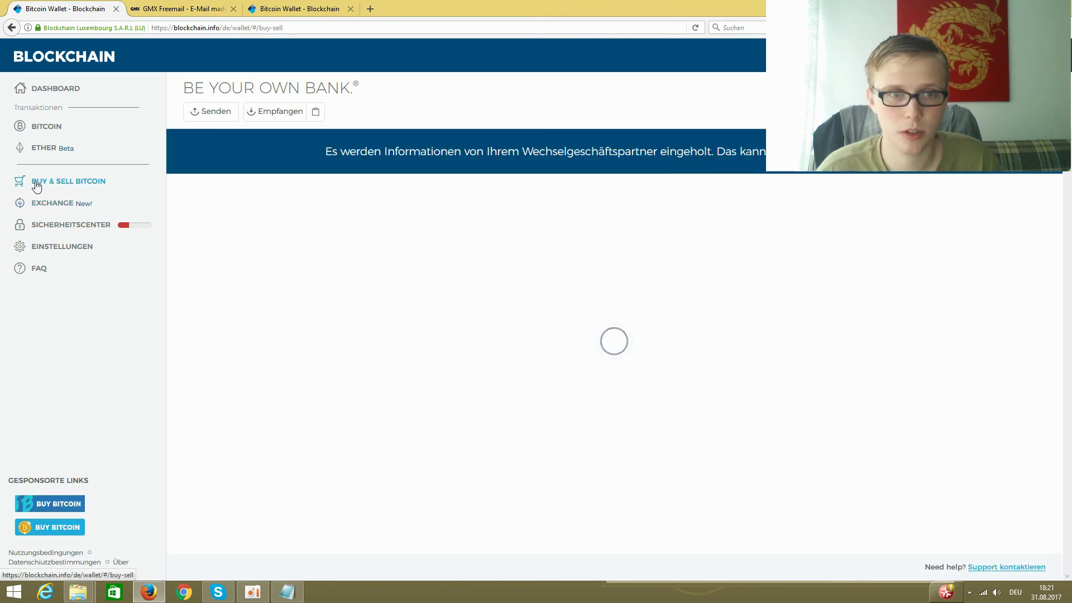